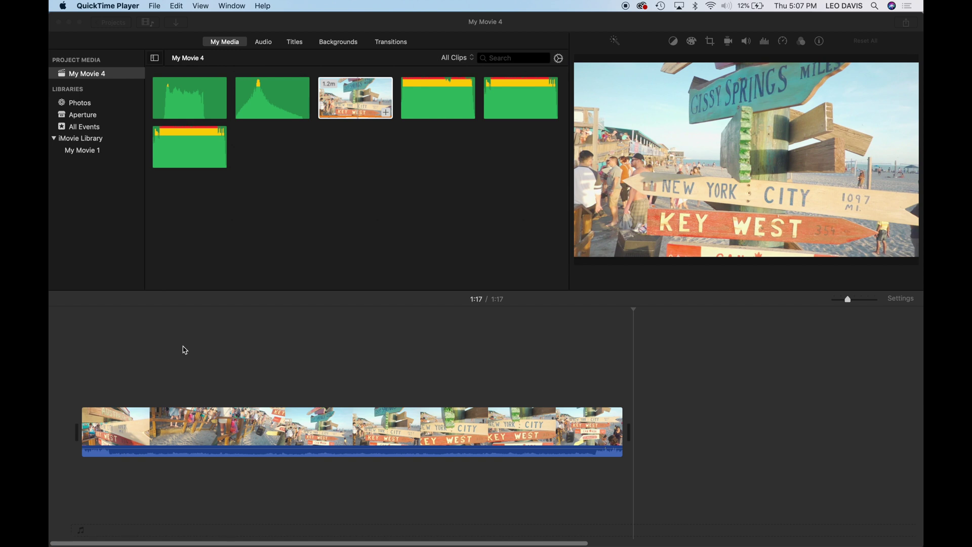
Detach the Key West clip's audio and delete it, leaving only the video.
left_click(146, 430)
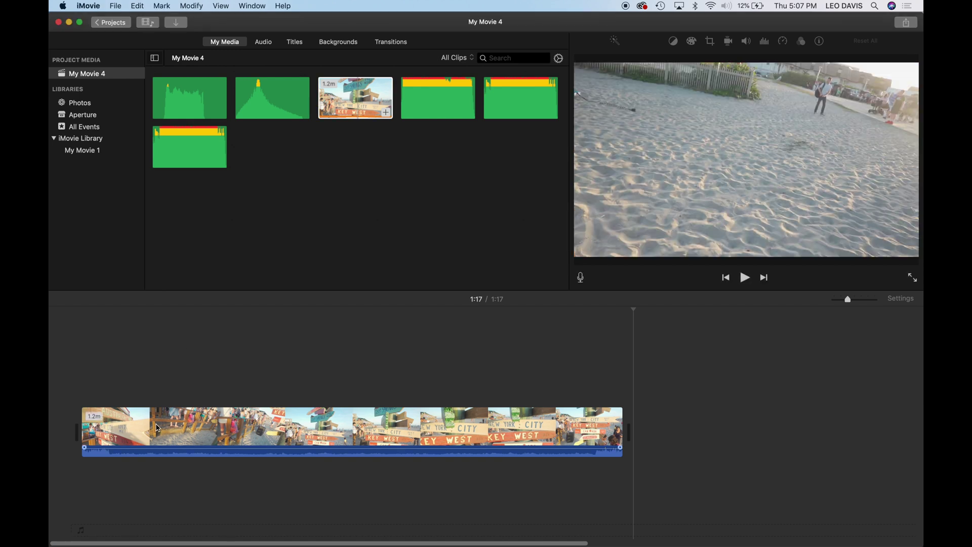
left_click(158, 428)
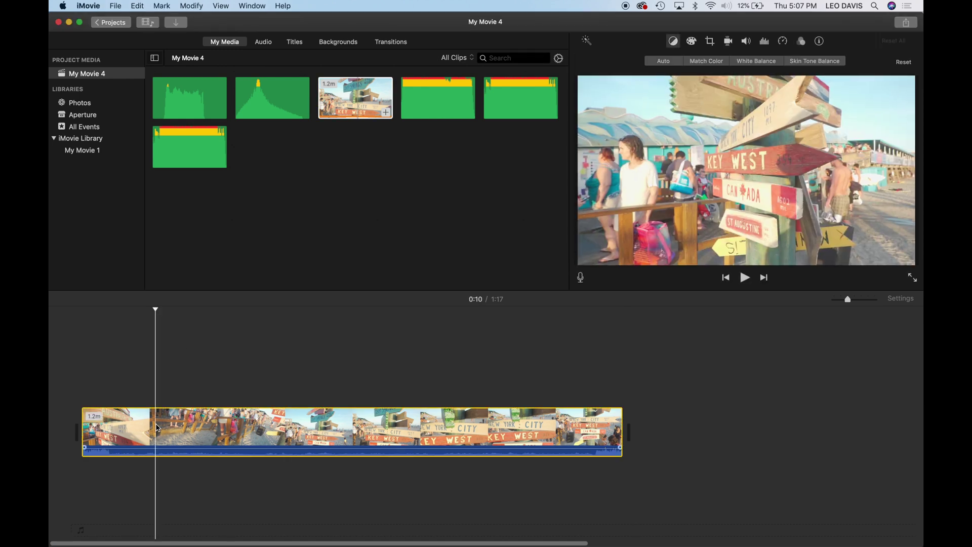
key("super+alt+b")
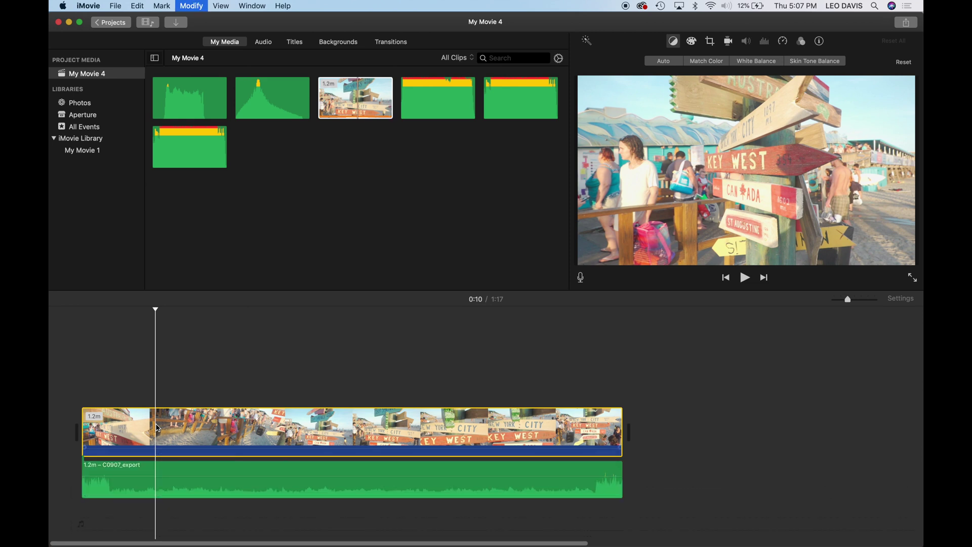
left_click(215, 471)
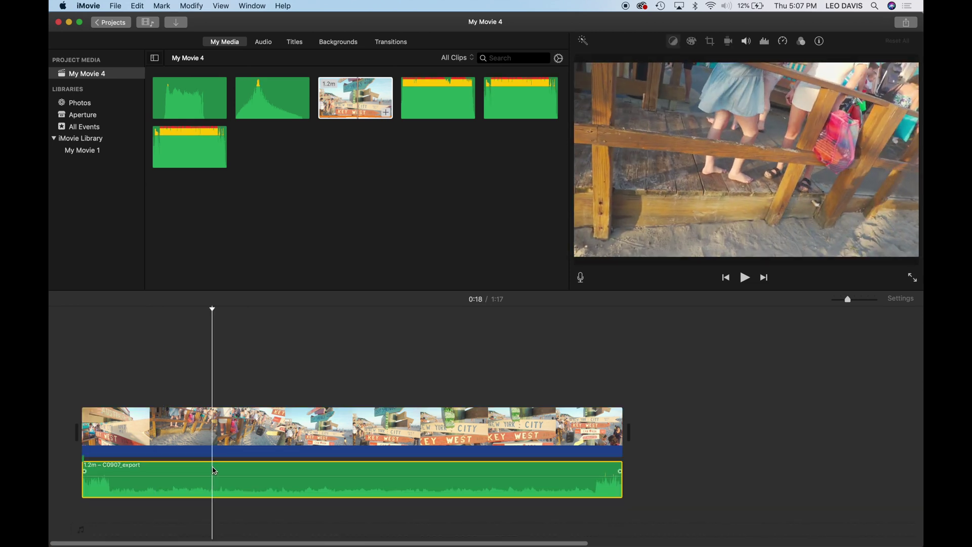
key("Delete")
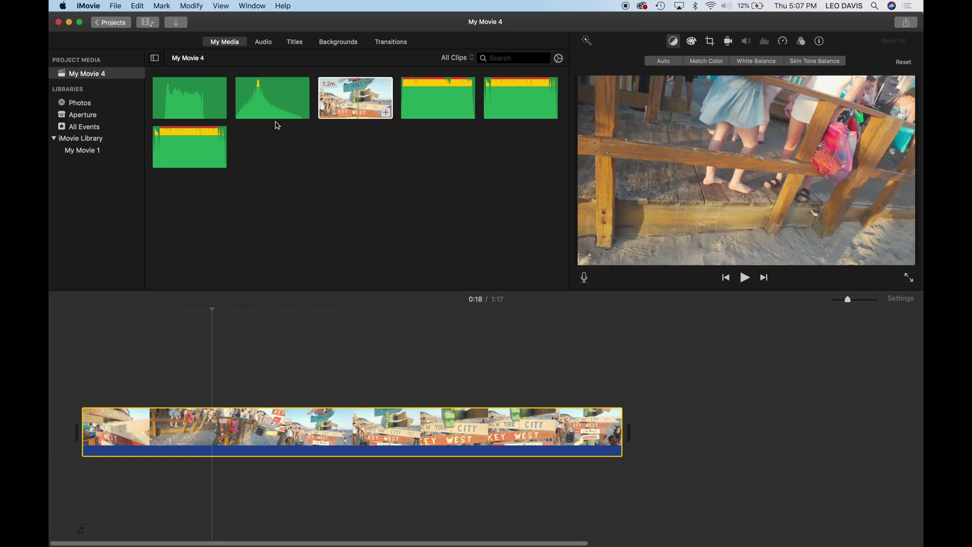
left_click(95, 139)
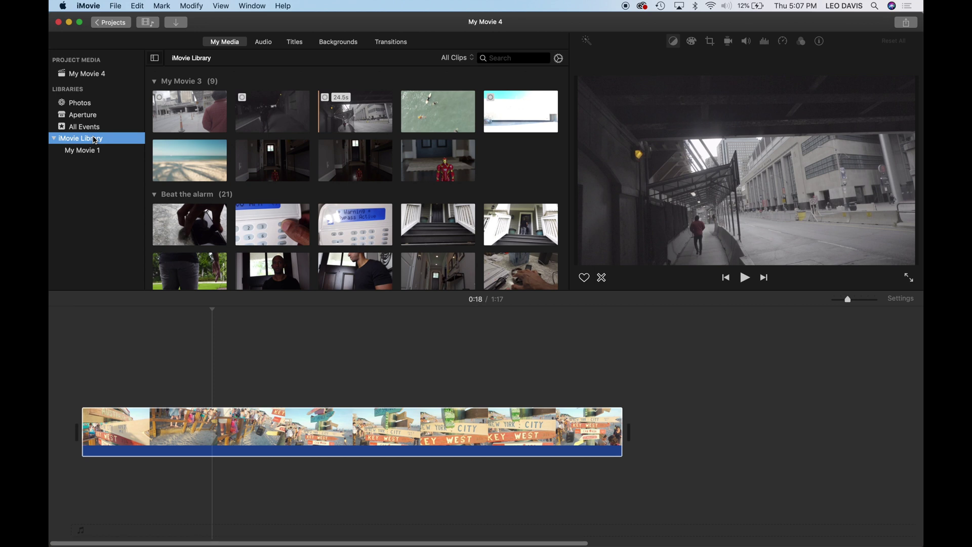
left_click(96, 74)
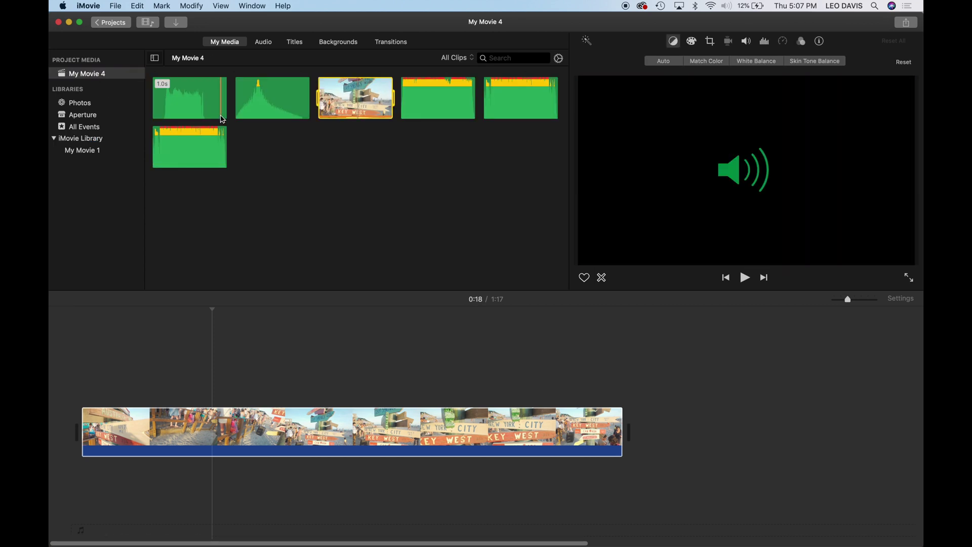
Show the Audio library with the full iTunes library as source and browse its song list.
left_click(263, 43)
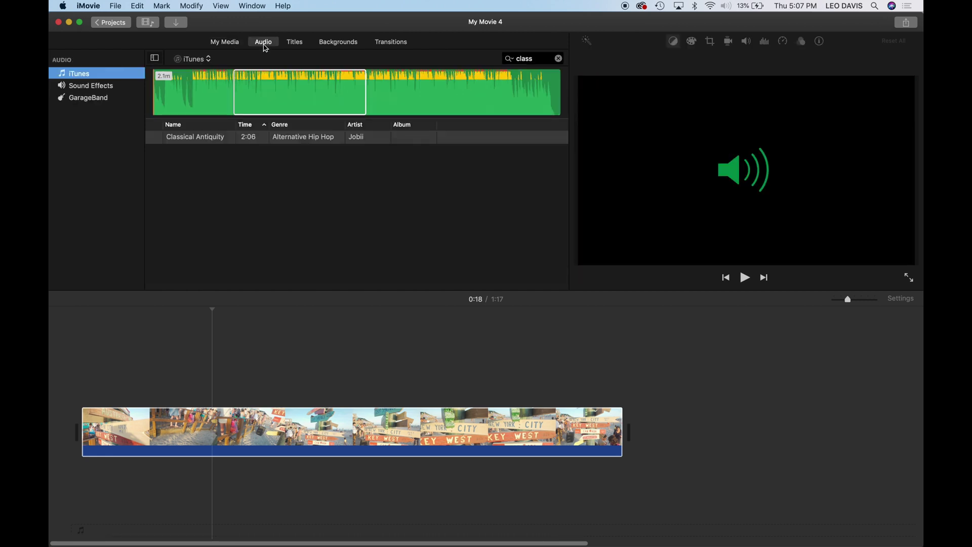
scroll(321, 208, "down", 20)
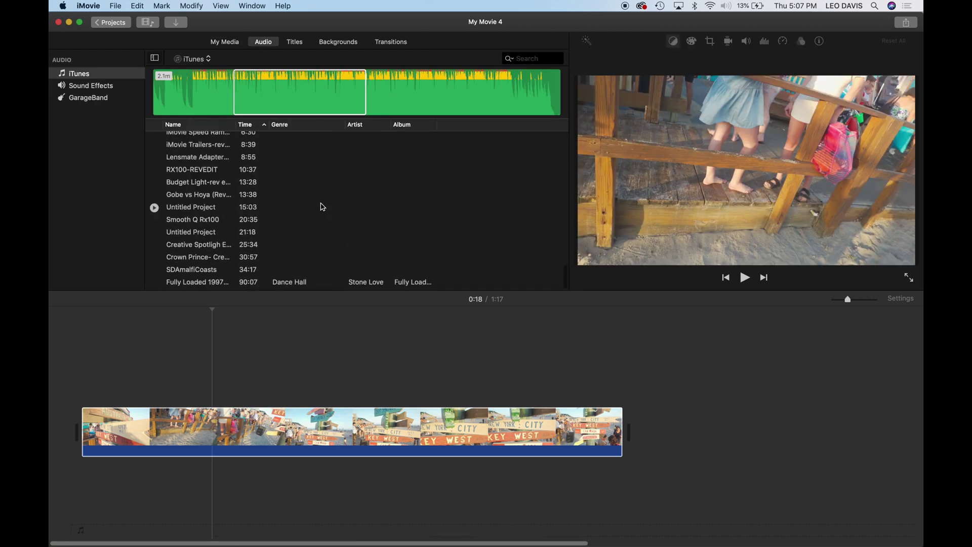
scroll(323, 207, "up", 20)
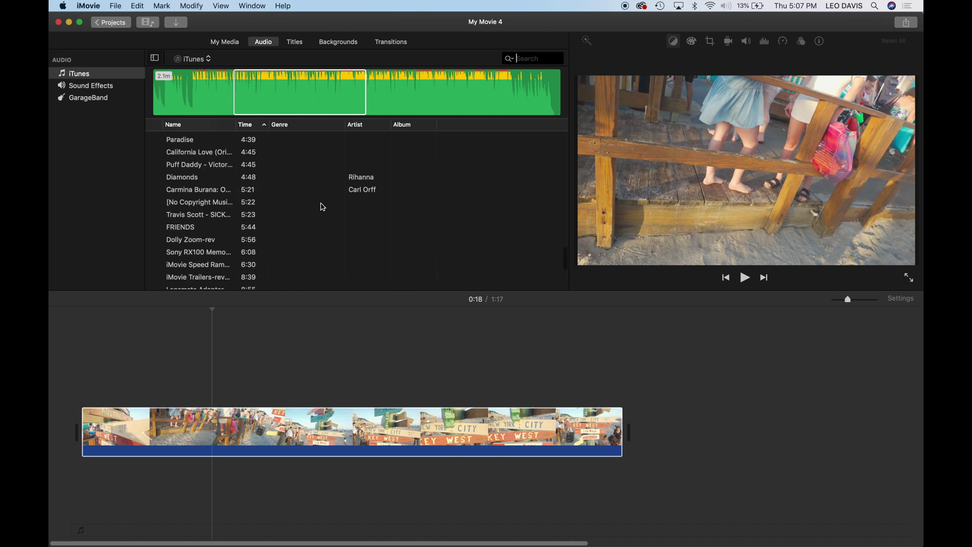
left_click(196, 61)
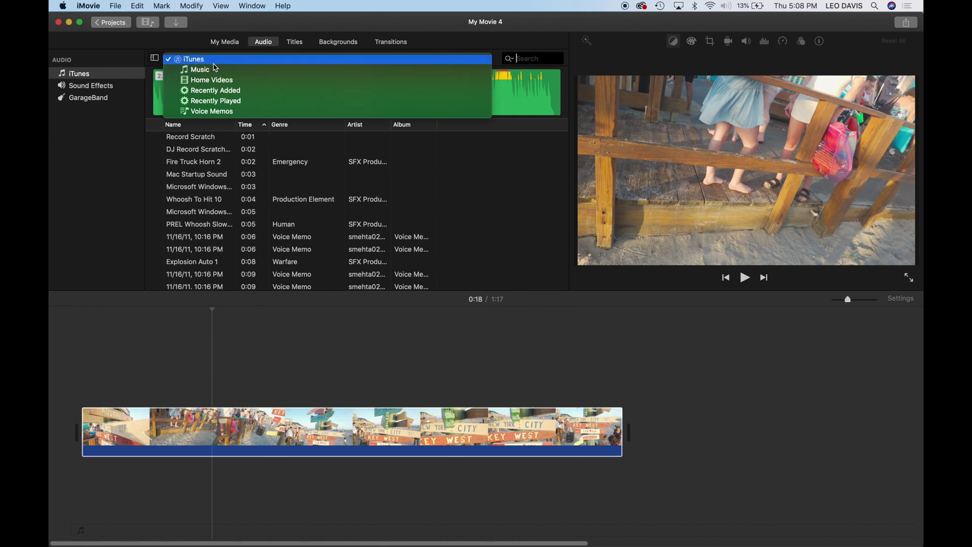
left_click(214, 64)
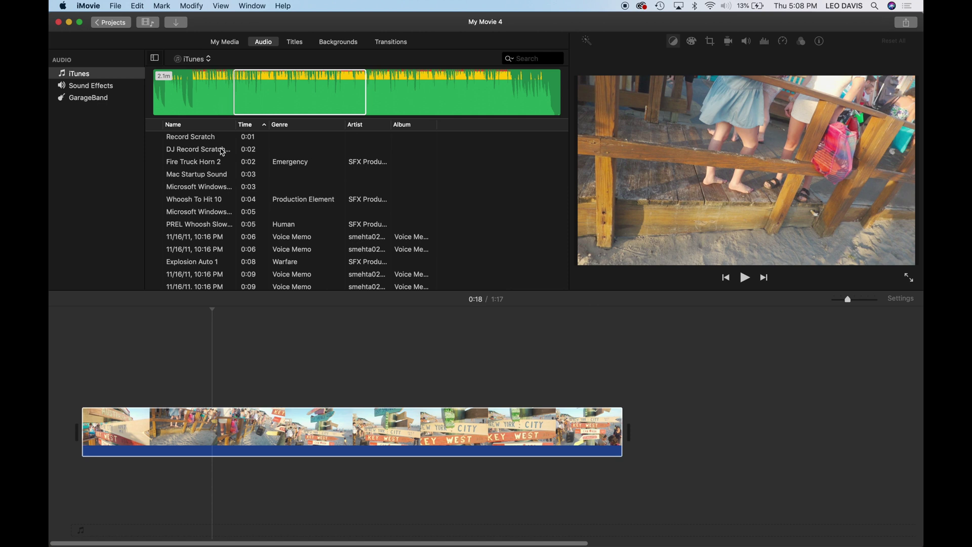
scroll(226, 176, "down", 5)
scroll(227, 176, "down", 8)
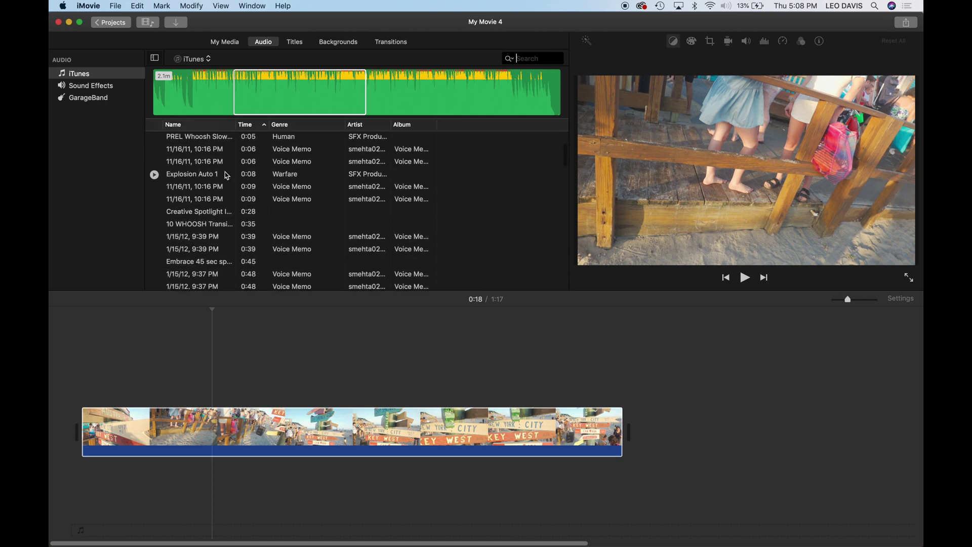
scroll(226, 178, "down", 4)
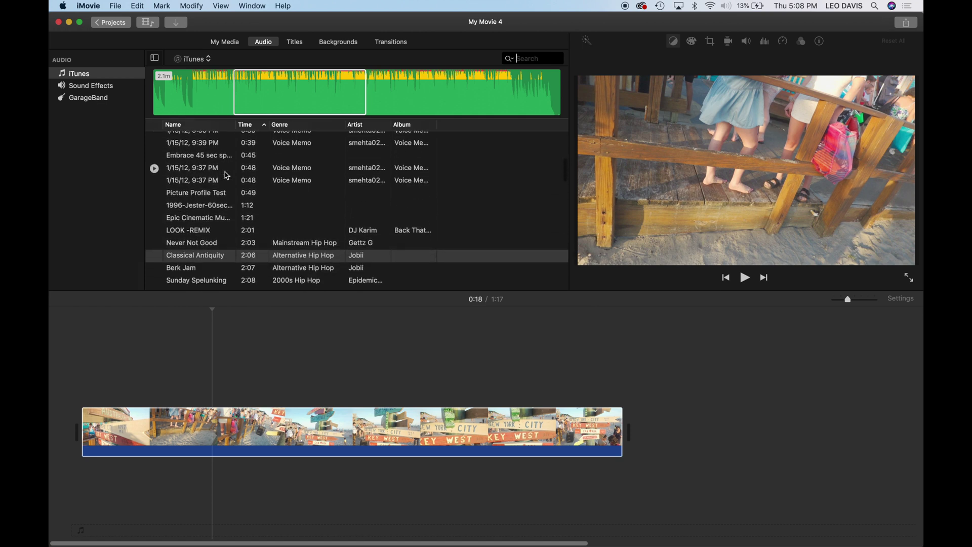
Drag the whole Berk Jam song from the iTunes list beneath the Key West video clip.
left_click(199, 232)
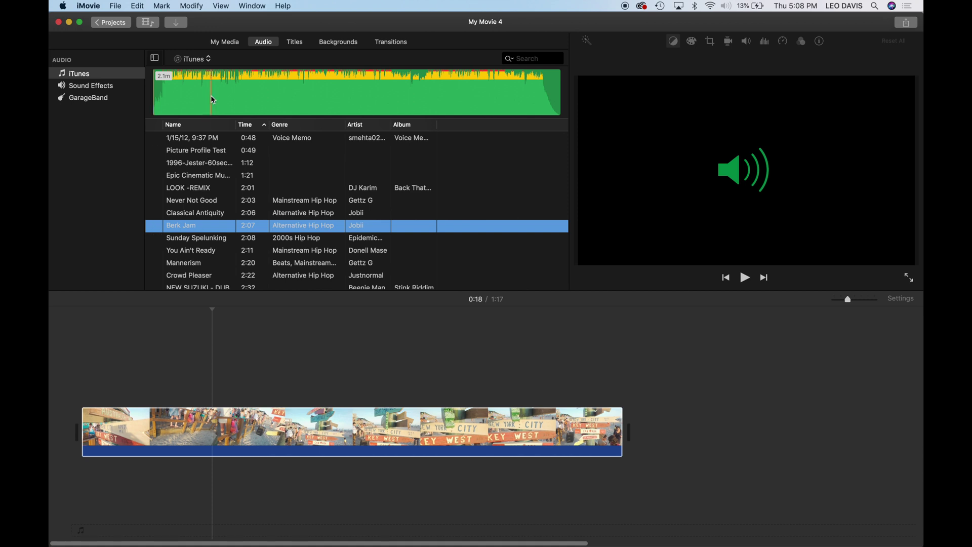
left_click(242, 92)
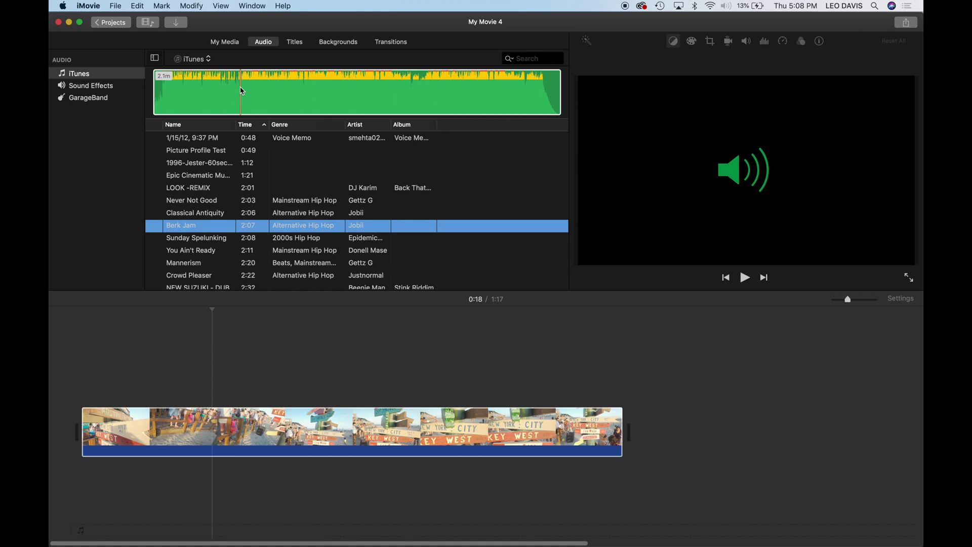
left_click_drag(243, 91, 83, 486)
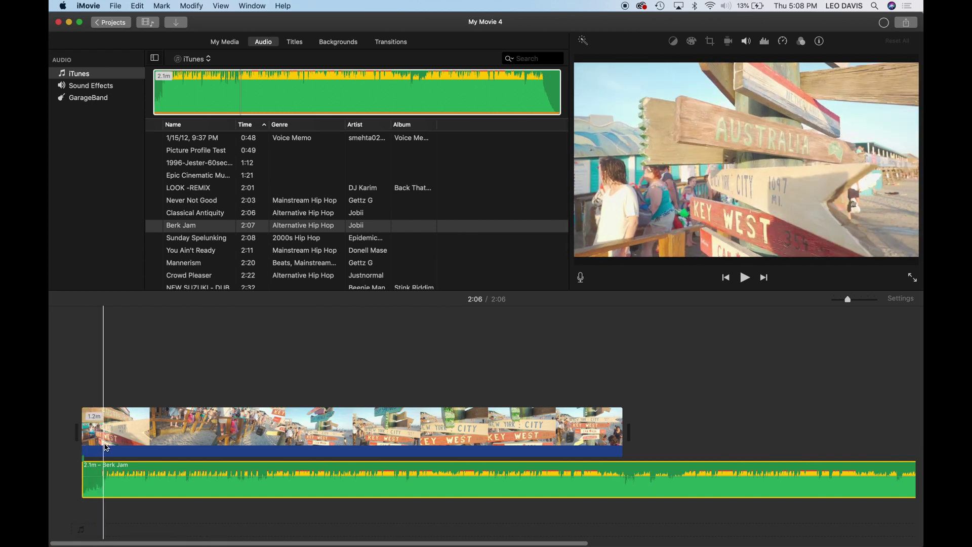
left_click_drag(133, 436, 161, 429)
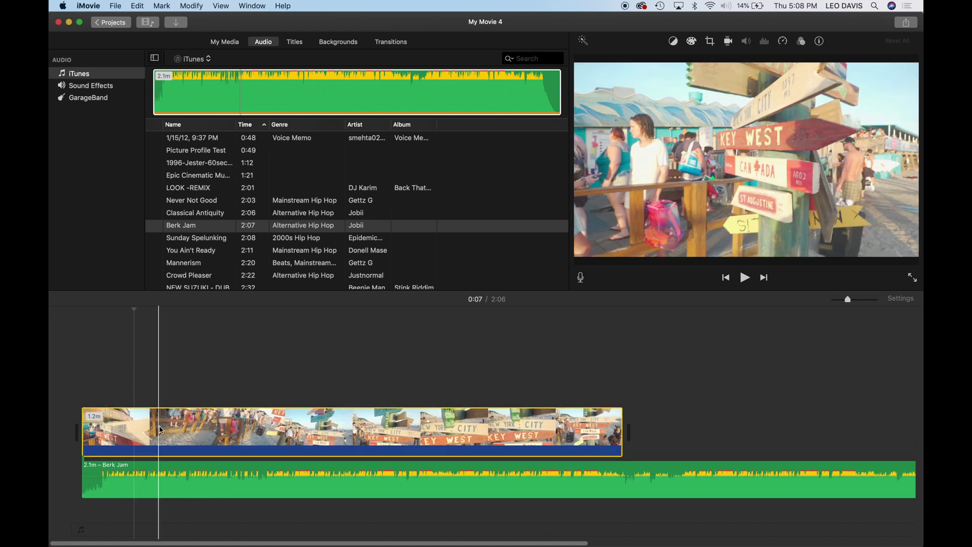
Add a trimmed Berk Jam excerpt at the start of the movie.
left_click(234, 87)
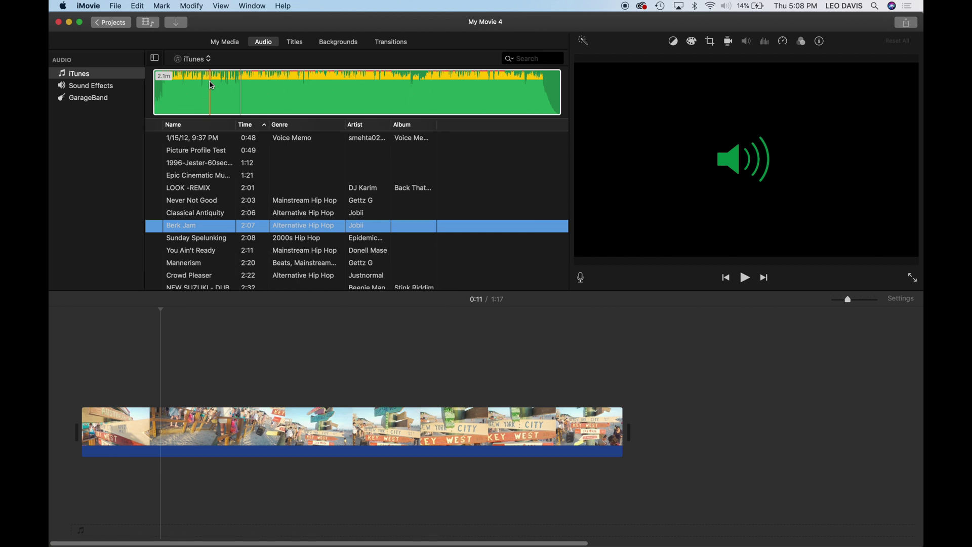
left_click(210, 83)
left_click(297, 83)
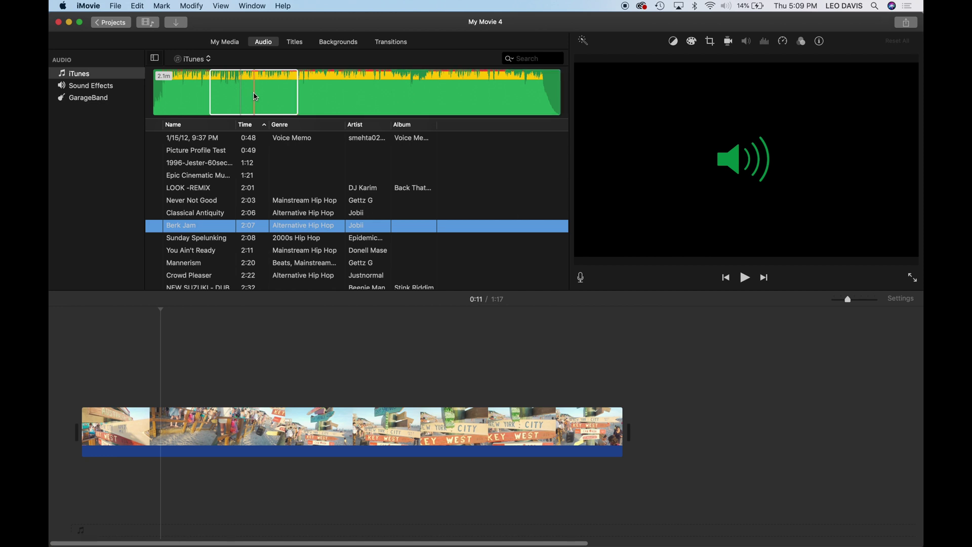
left_click_drag(256, 95, 76, 487)
Play the movie back, then delete the Berk Jam clip from the timeline.
key("backslash")
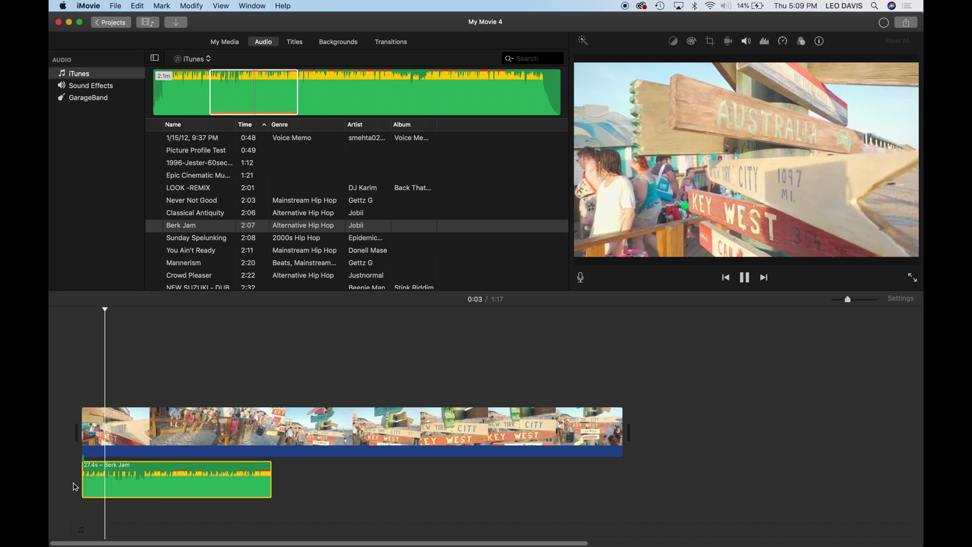
key("space")
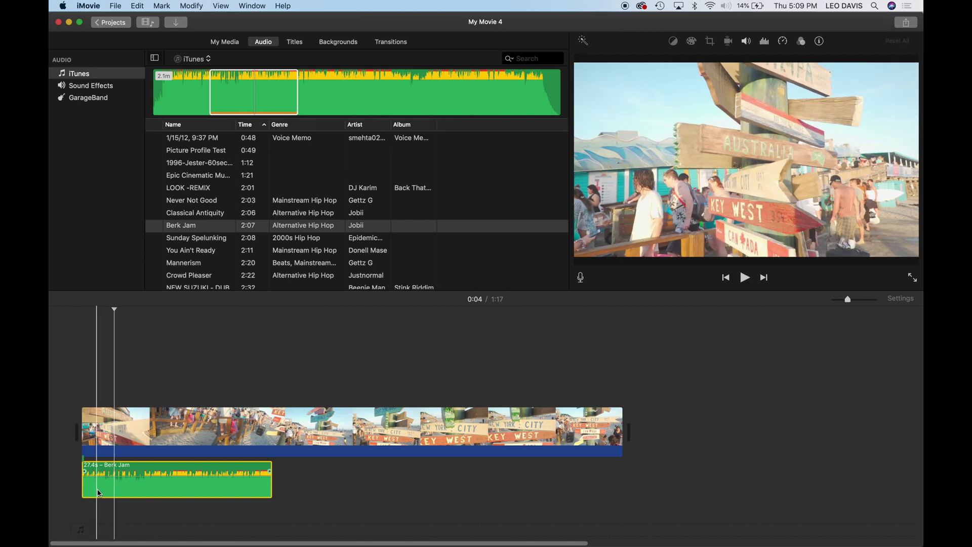
key("Delete")
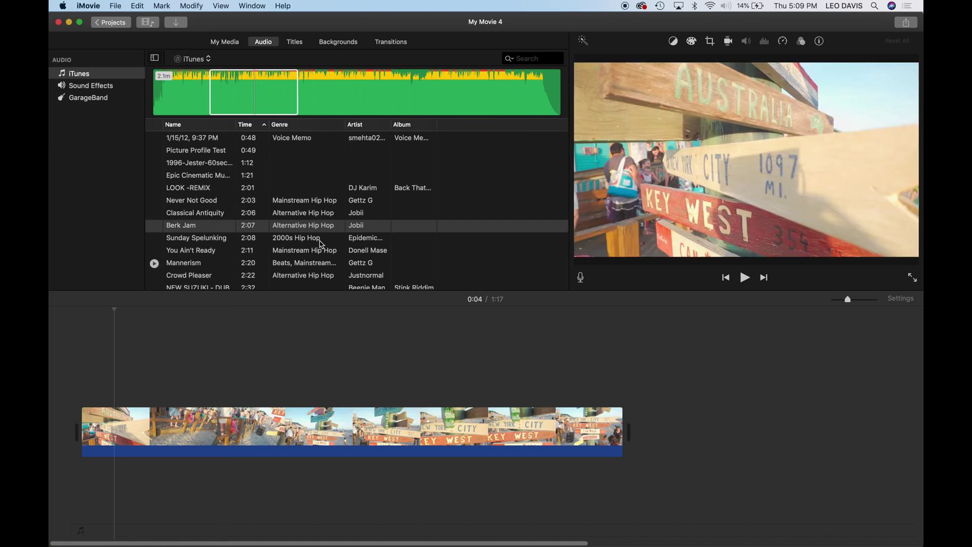
key("super+Tab")
Open ES_Classical Antiquity - Jobii.mp3 from Downloads in iTunes, then pause its playback.
key("super+Tab")
key("super+Tab")
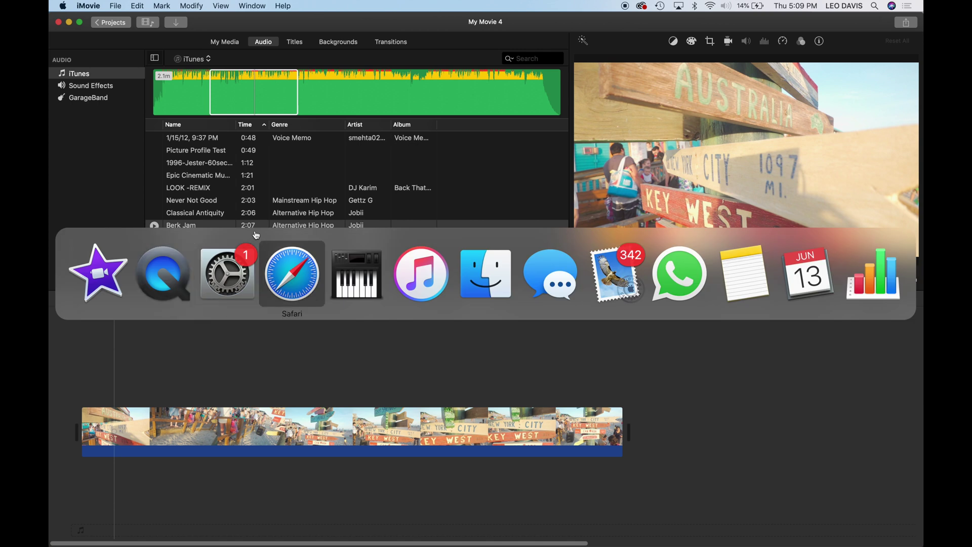
key("super+Tab")
key("super+Tab")
key("super+Tab")
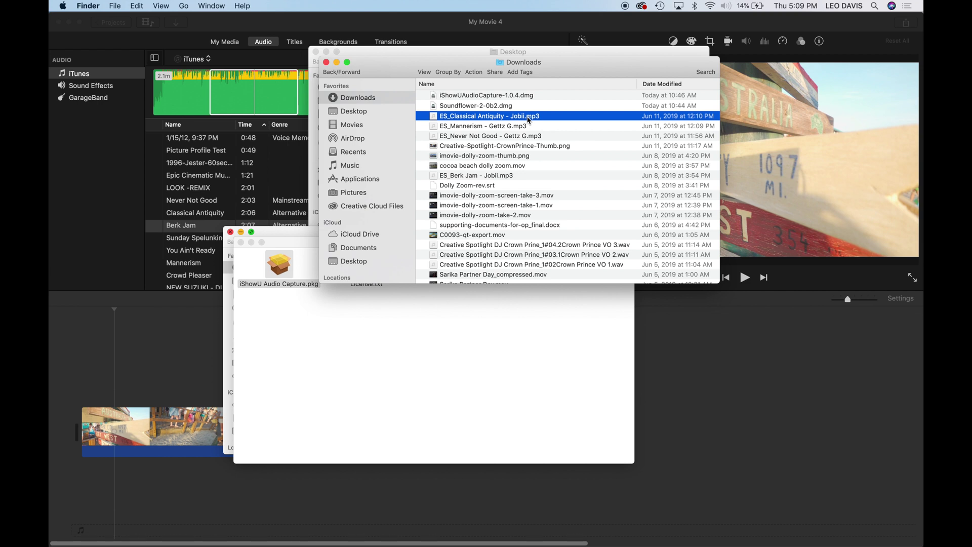
left_click_drag(515, 121, 85, 496)
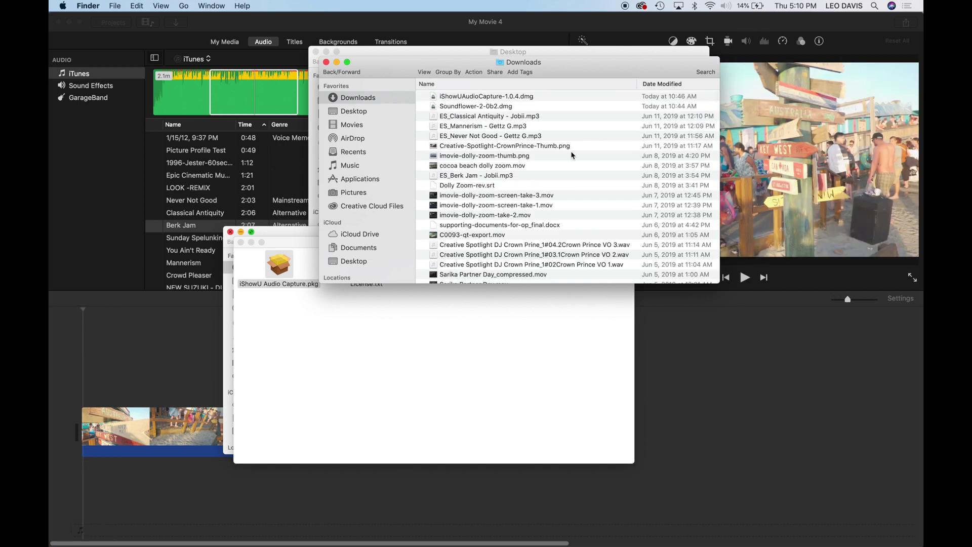
double_click(503, 120)
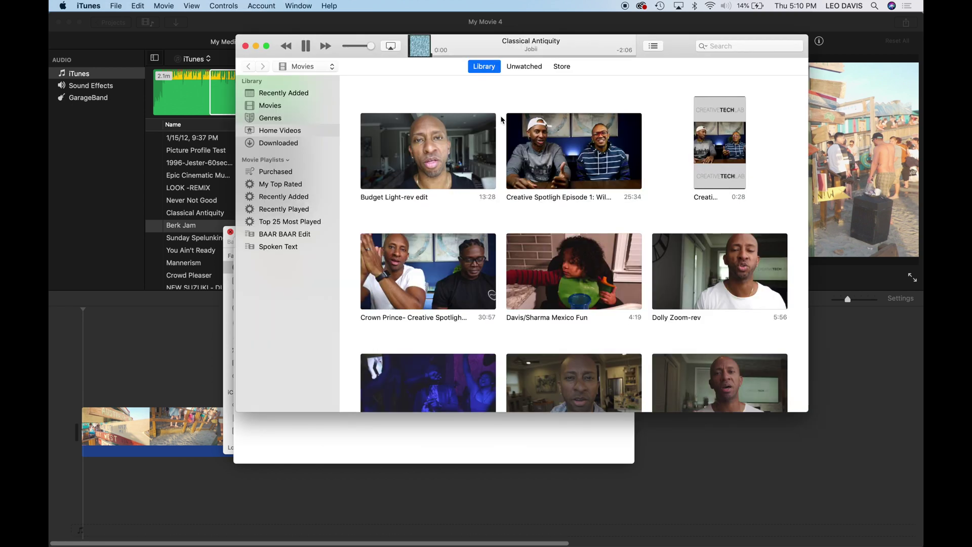
left_click(308, 50)
Place the full Classical Antiquity song under the Key West clip and play the movie.
left_click(152, 362)
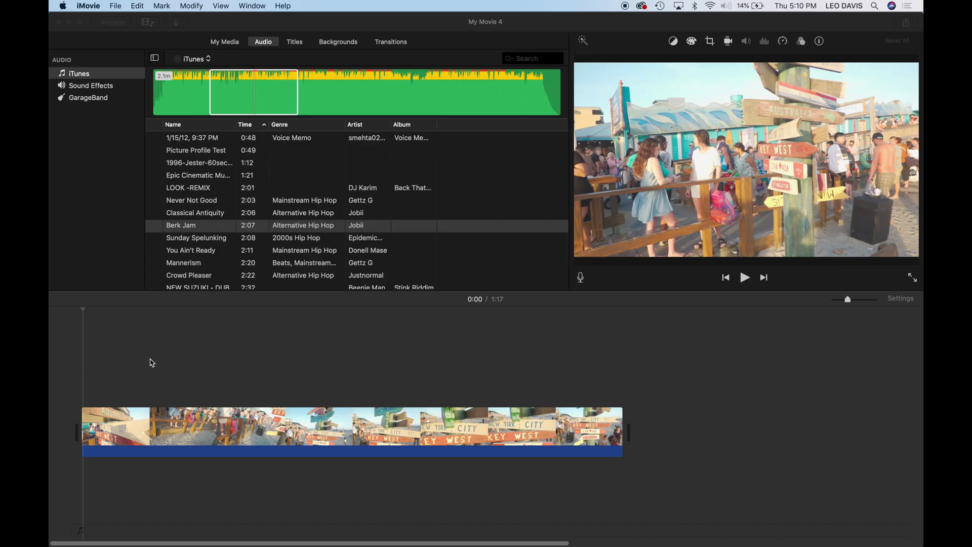
left_click(214, 215)
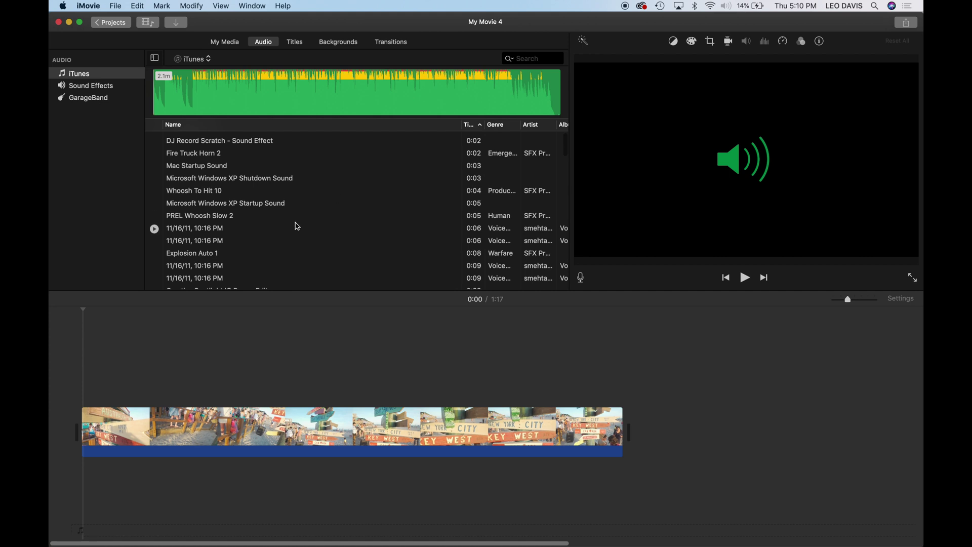
scroll(297, 226, "down", 10)
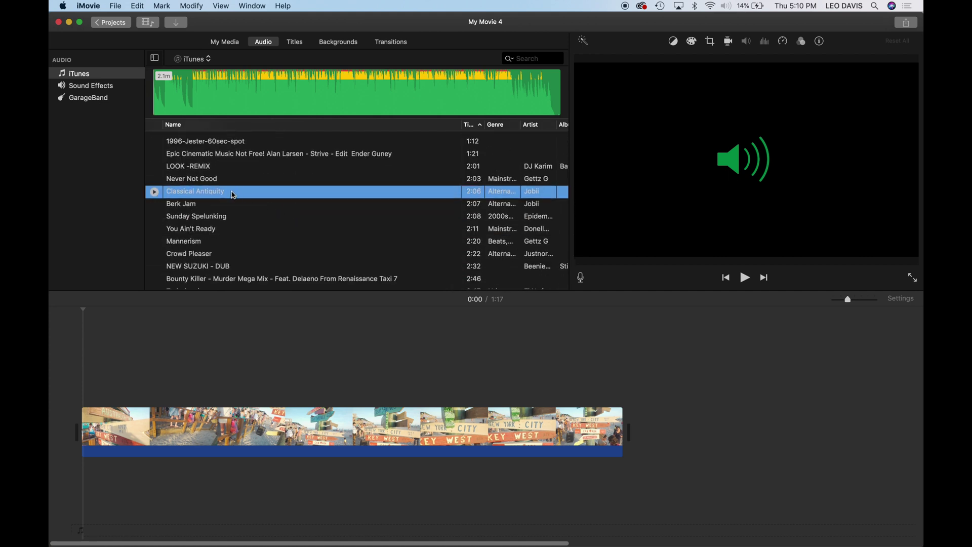
left_click_drag(233, 195, 84, 493)
left_click(252, 92)
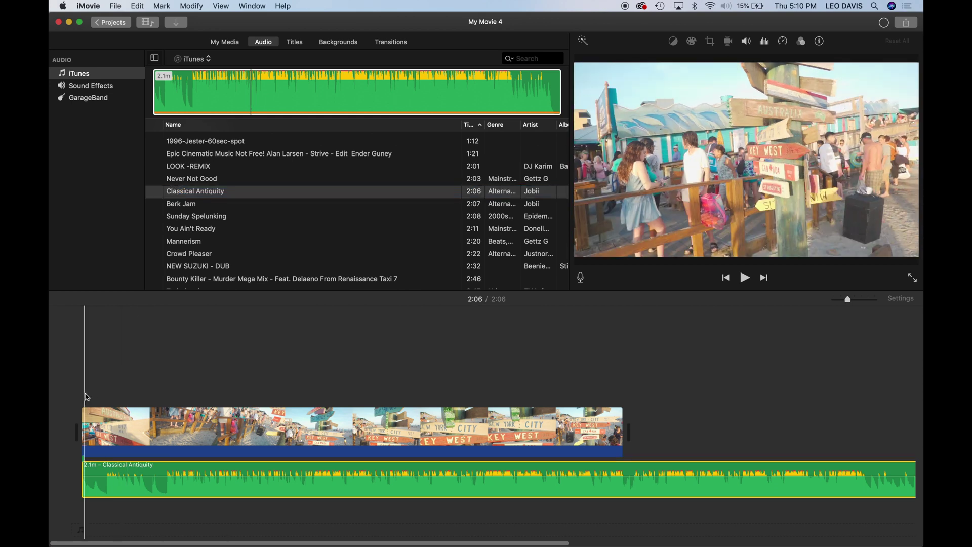
key("space")
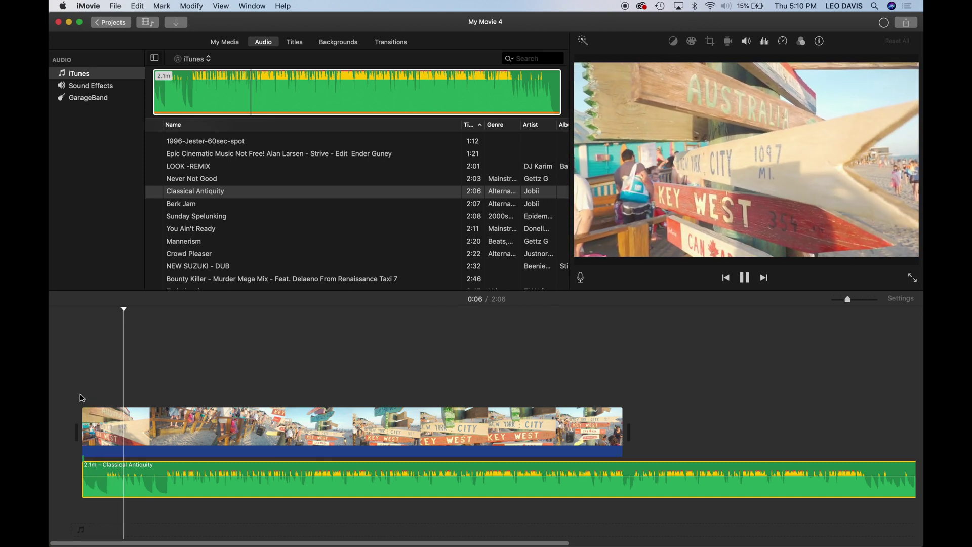
Add the PREL Whoosh Slow 2 effect near the movie's start, then show Sound Effects.
key("space")
scroll(272, 164, "up", 10)
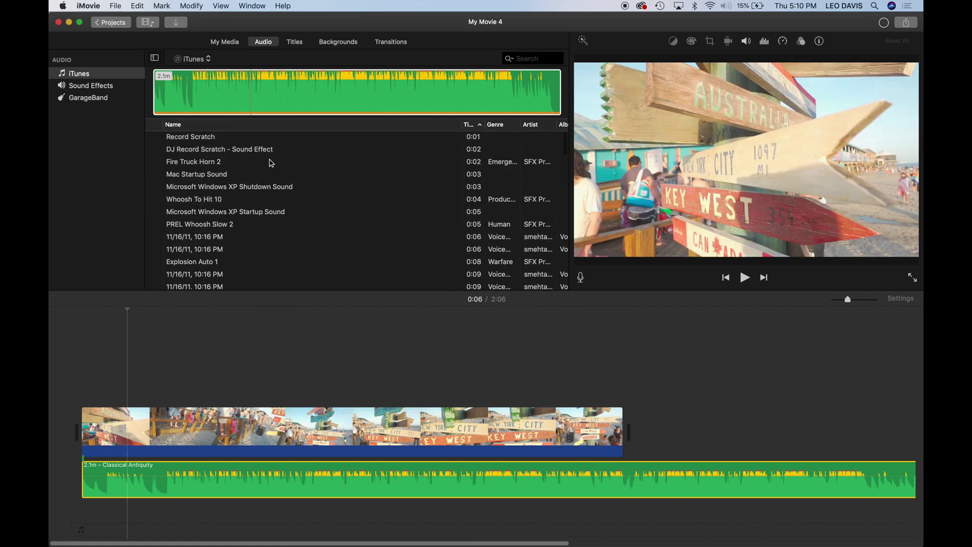
left_click(205, 204)
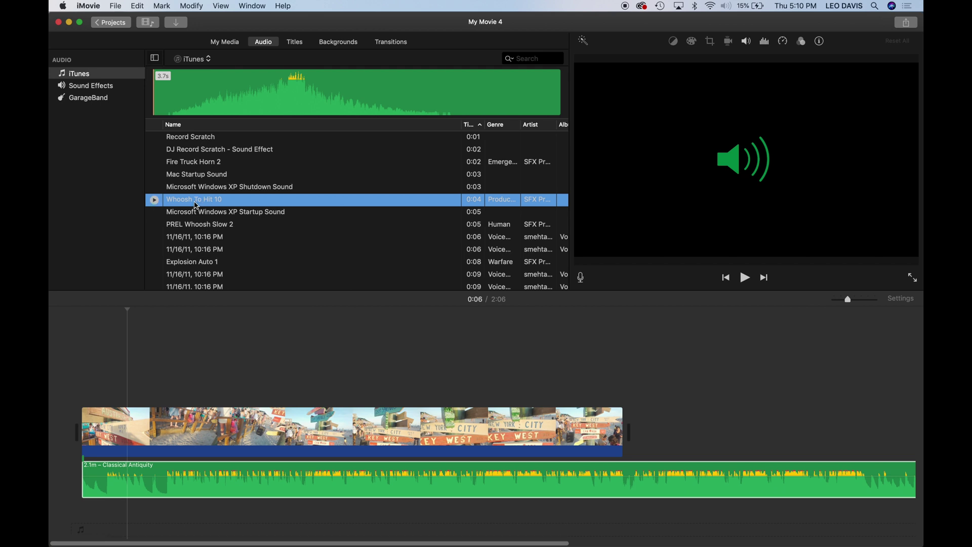
left_click_drag(193, 225, 117, 469)
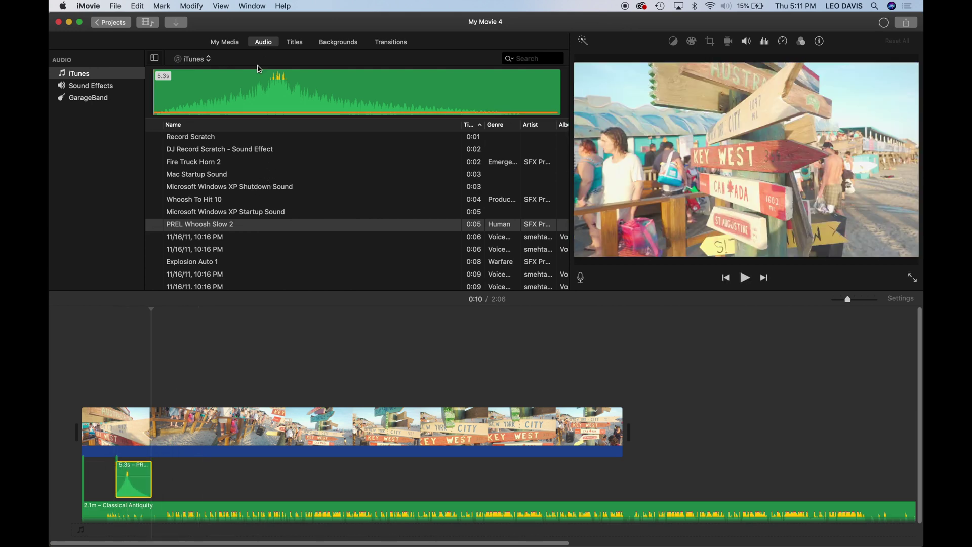
left_click(203, 59)
left_click(86, 85)
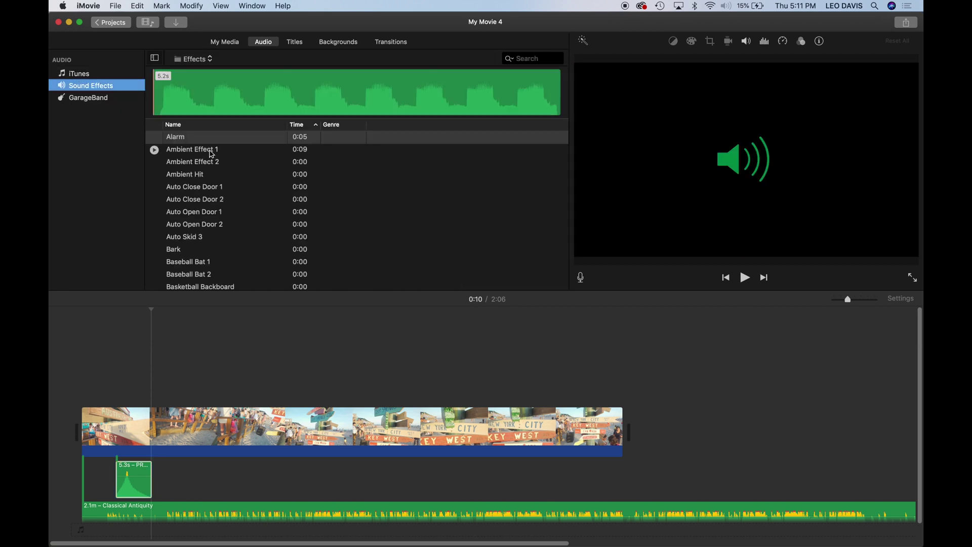
Layer the 2.4-second Bark and 0.8-second Baseball Bat 1 effects above the whoosh.
left_click(212, 155)
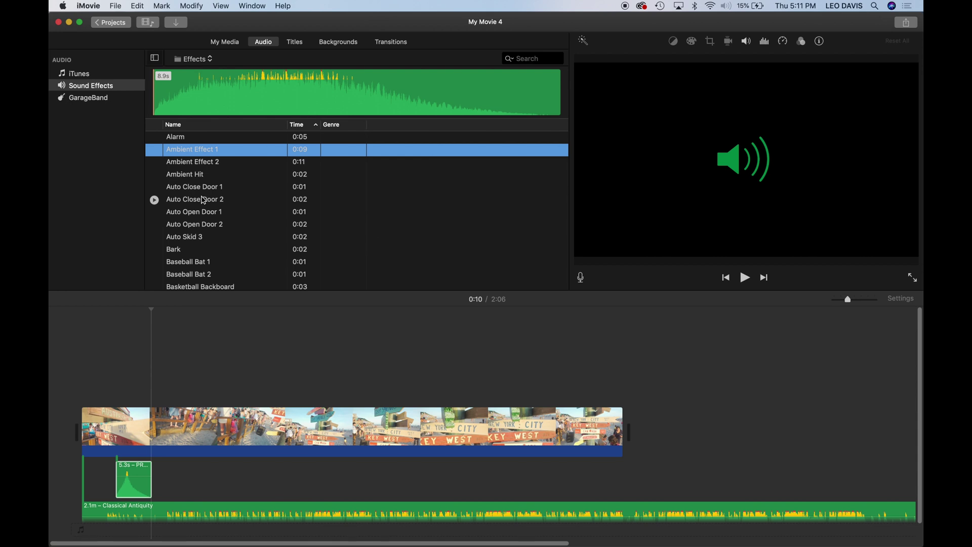
left_click(183, 253)
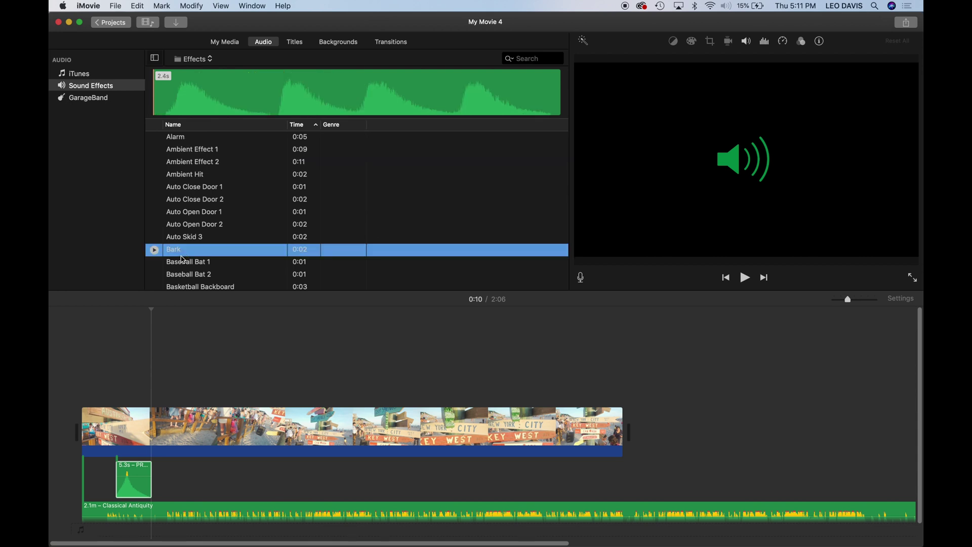
left_click_drag(184, 259, 127, 464)
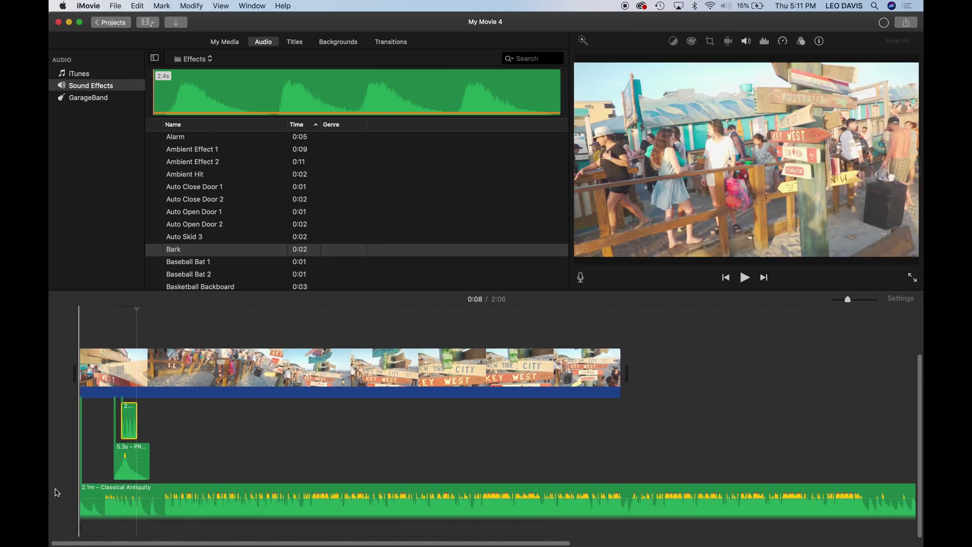
key("space")
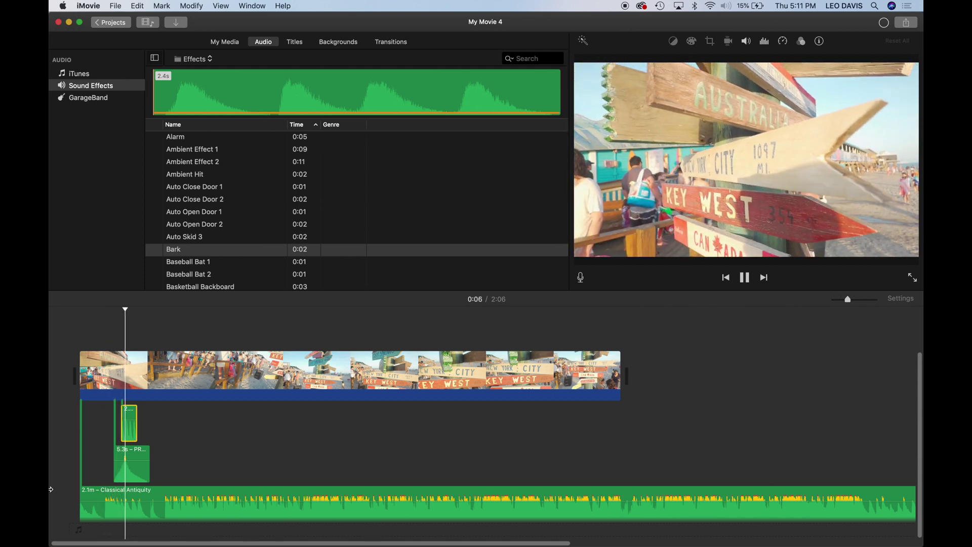
key("space")
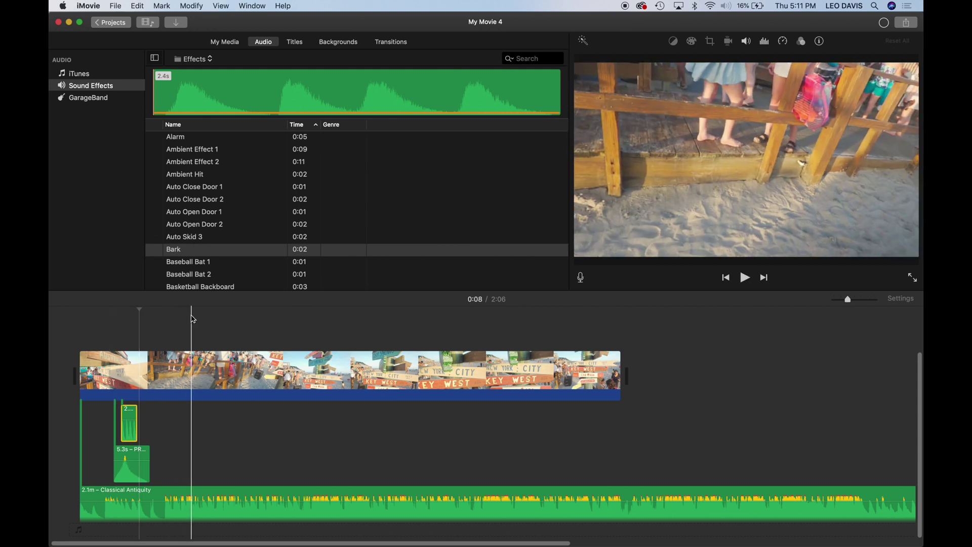
left_click(204, 263)
left_click_drag(204, 263, 301, 459)
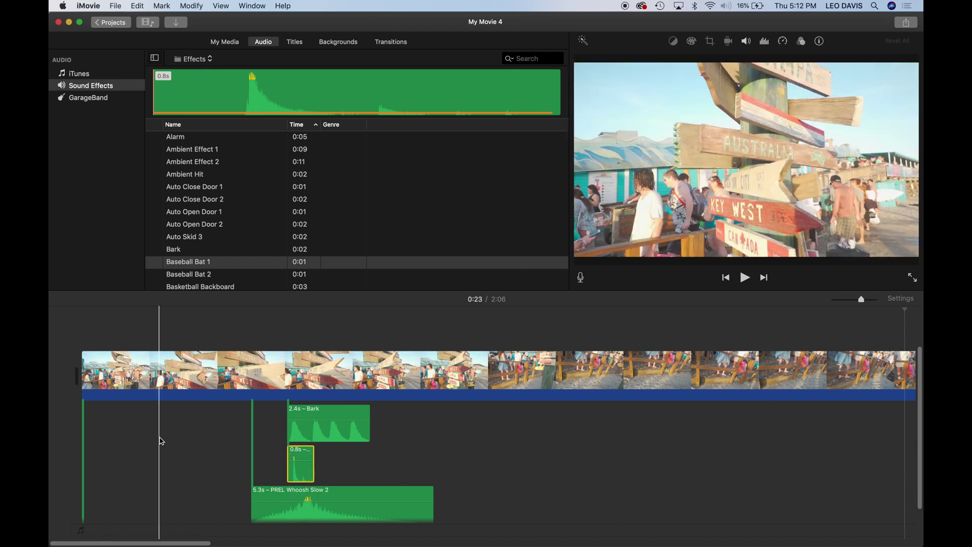